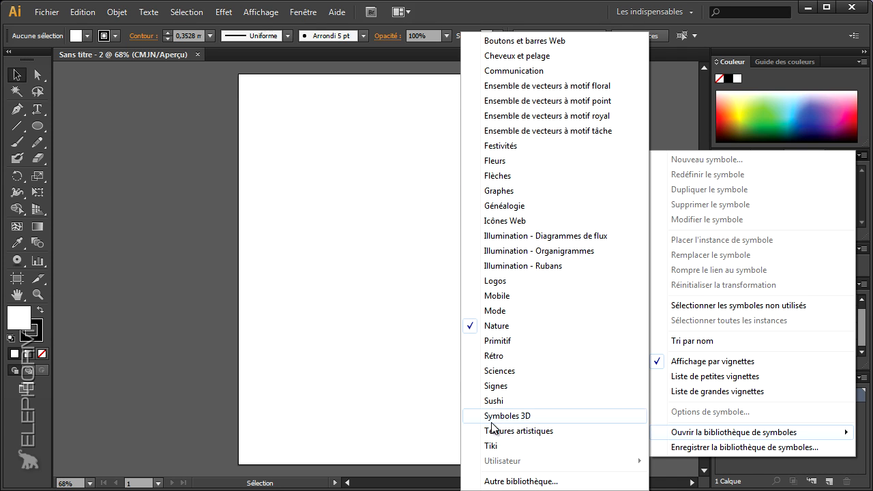
- Add the ant symbol from the Nature symbol library and place one instance in the upper part of the artboard
left_click(495, 326)
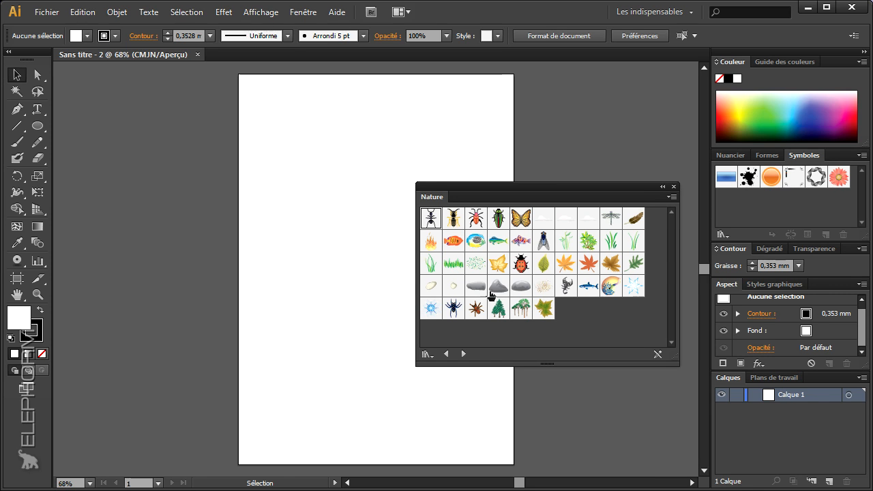
left_click(430, 217)
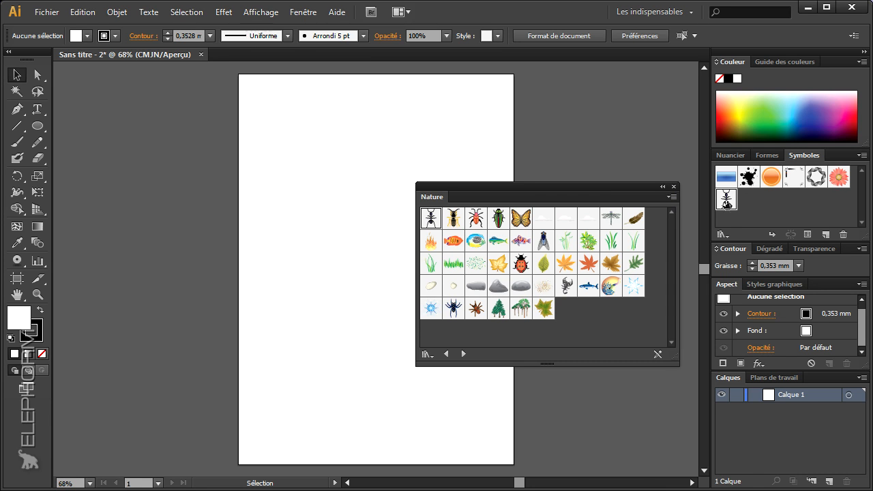
left_click(674, 187)
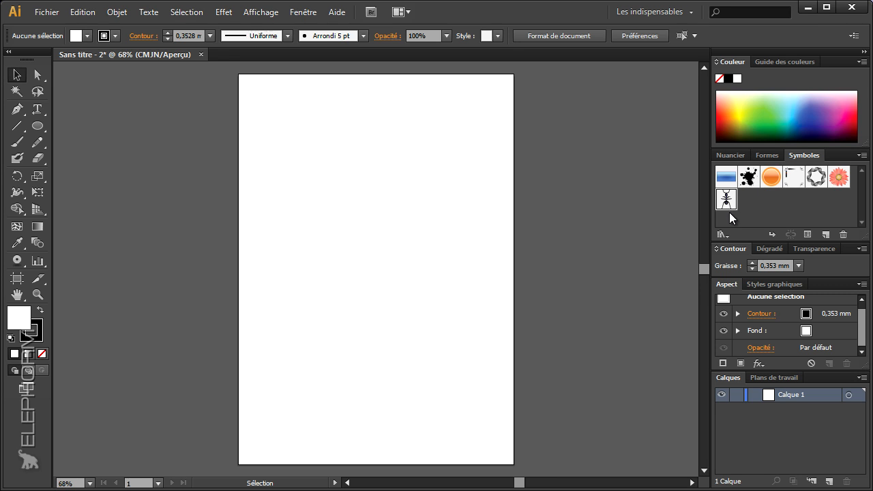
left_click_drag(724, 200, 365, 156)
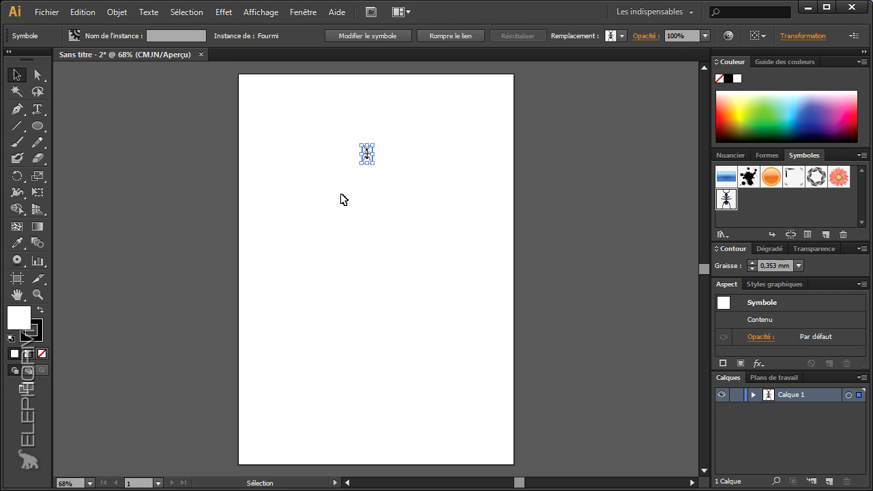
left_click(343, 199)
- Rotate the ant instance 90° clockwise so that its head points to the right
left_click(38, 294)
left_click(374, 182)
left_click(17, 74)
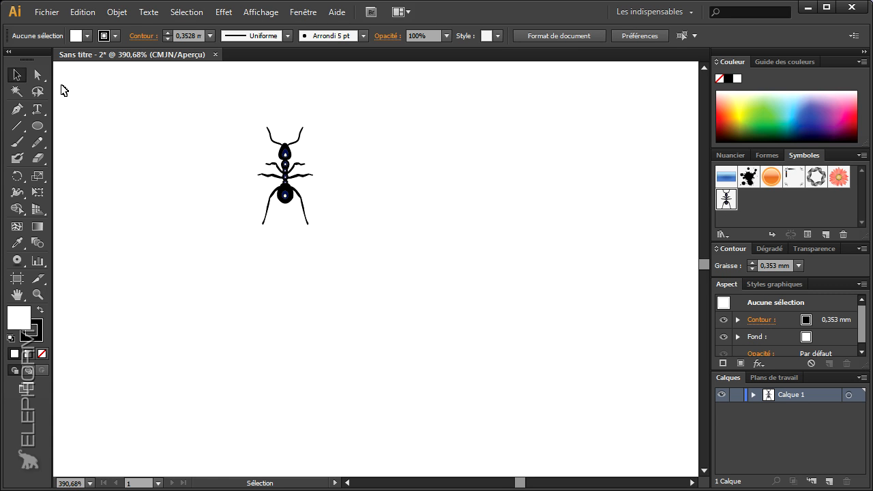
left_click(280, 157)
left_click_drag(316, 129, 382, 213)
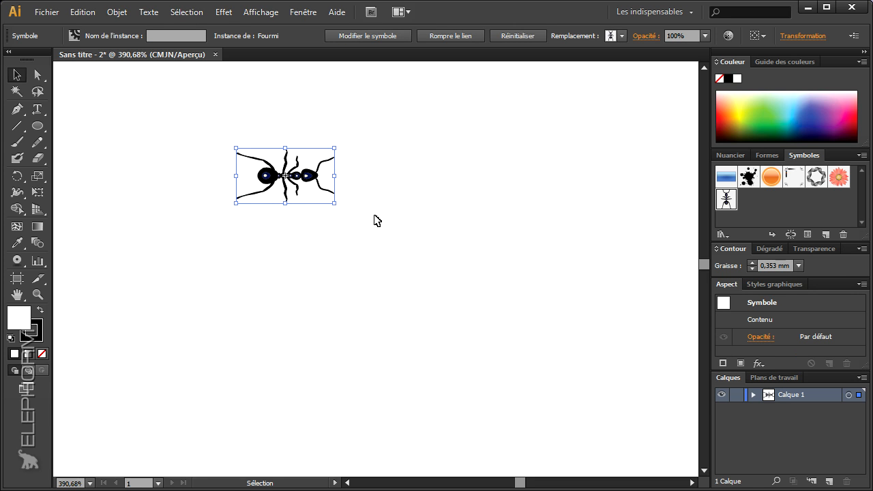
- Create a scatter brush (Forme diffuse) from the rotated ant, keeping the default options with rotation relative to Page
left_click(39, 293)
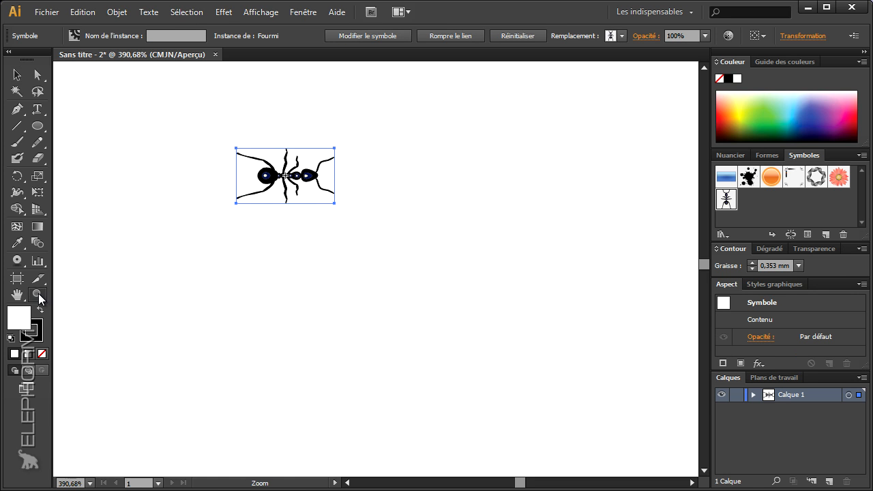
left_click(356, 249, "alt")
left_click_drag(366, 273, 307, 231)
left_click(17, 74)
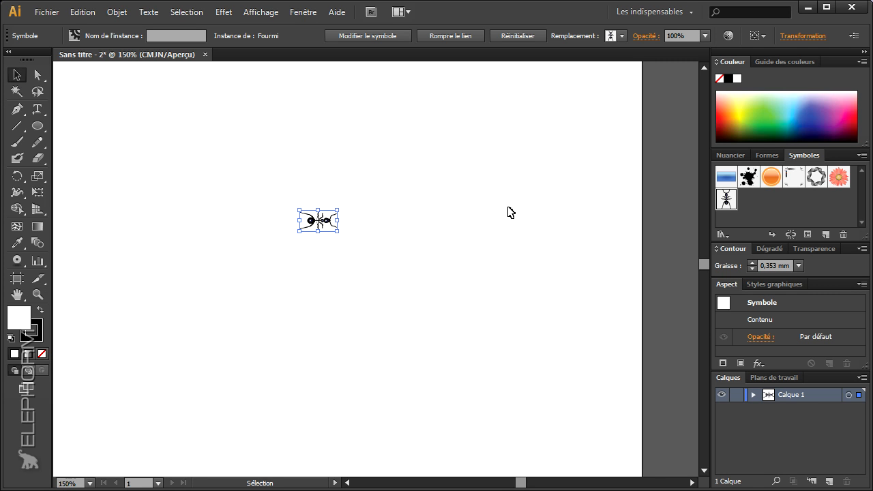
left_click(764, 156)
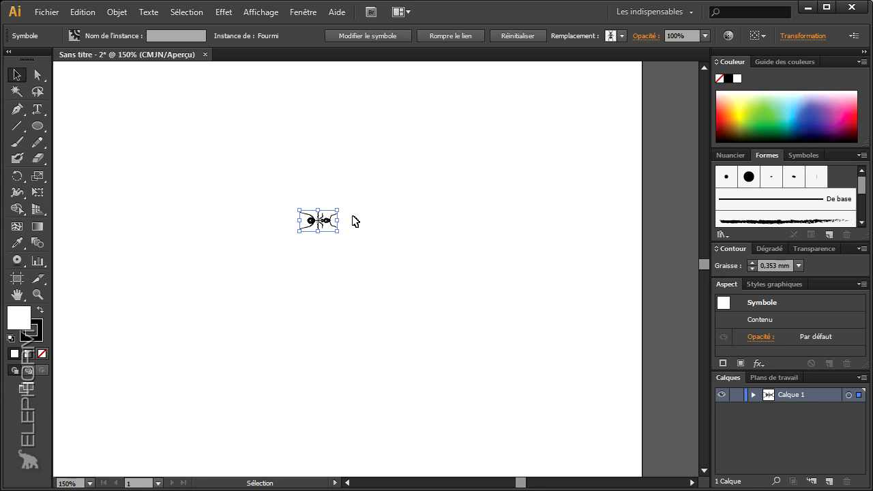
mouse_move(322, 225)
left_mouse_down()
mouse_move(444, 234)
mouse_move(842, 185)
left_mouse_up()
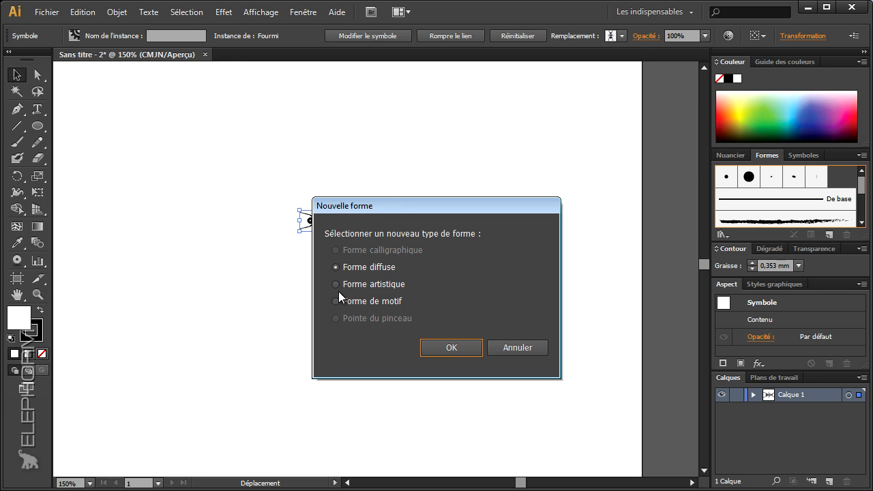
left_click_drag(379, 204, 477, 170)
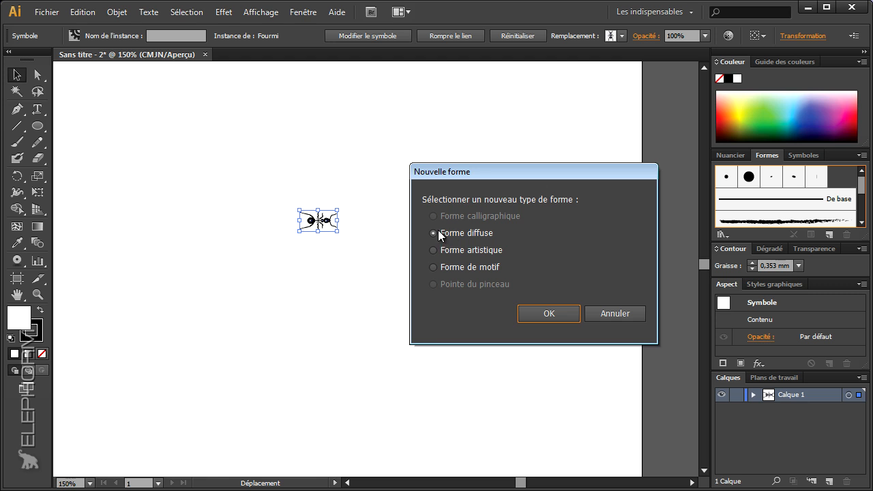
left_click(551, 313)
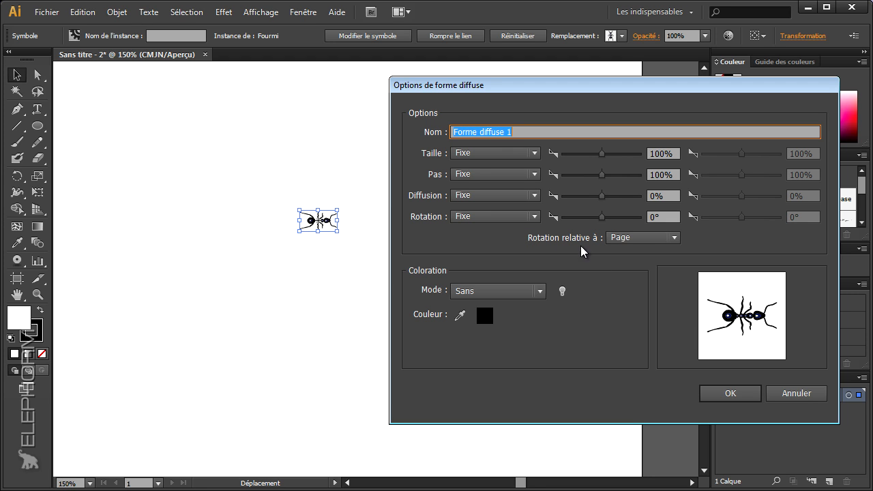
left_click(641, 240)
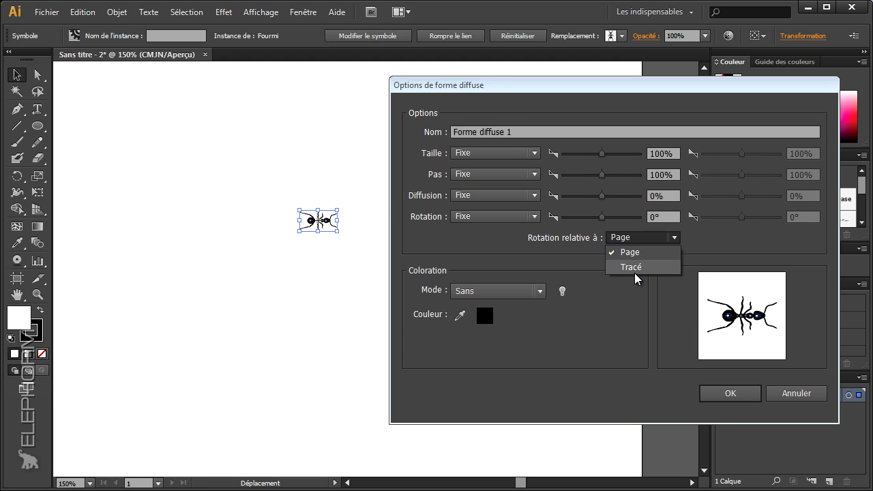
left_click(475, 248)
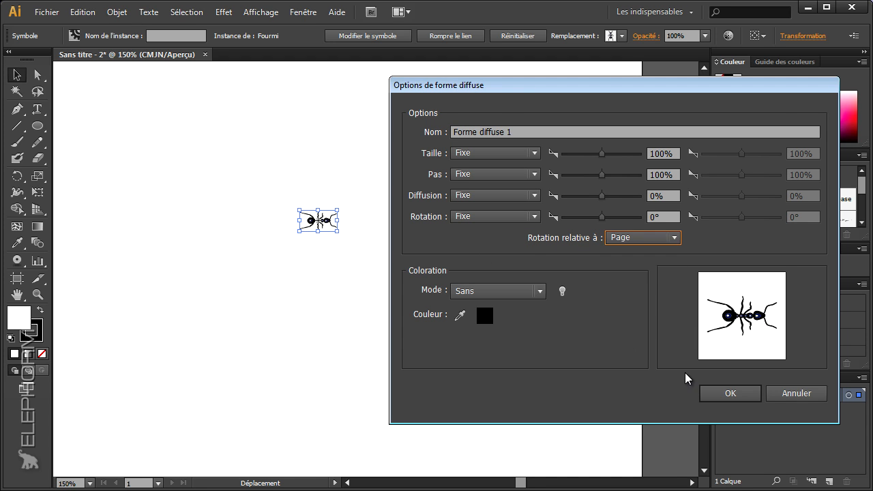
left_click(728, 394)
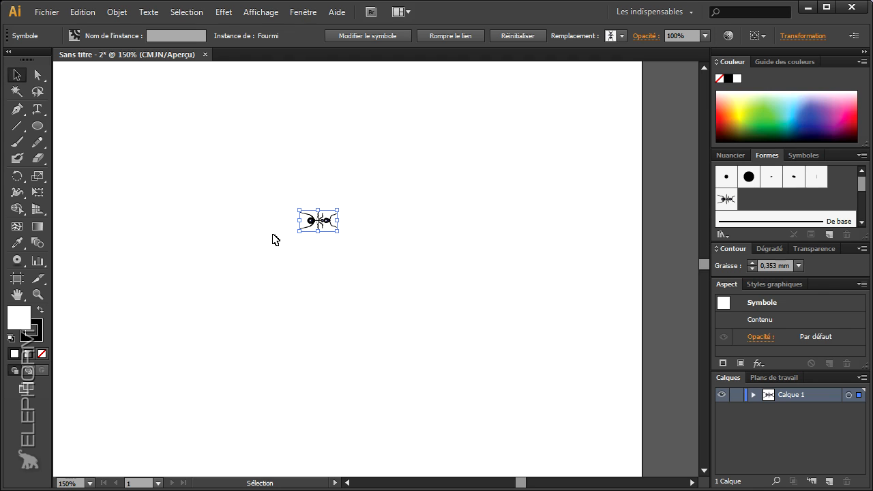
- Delete the ant instance from the artboard and regroup the Formes panel after Symboles
key("Delete")
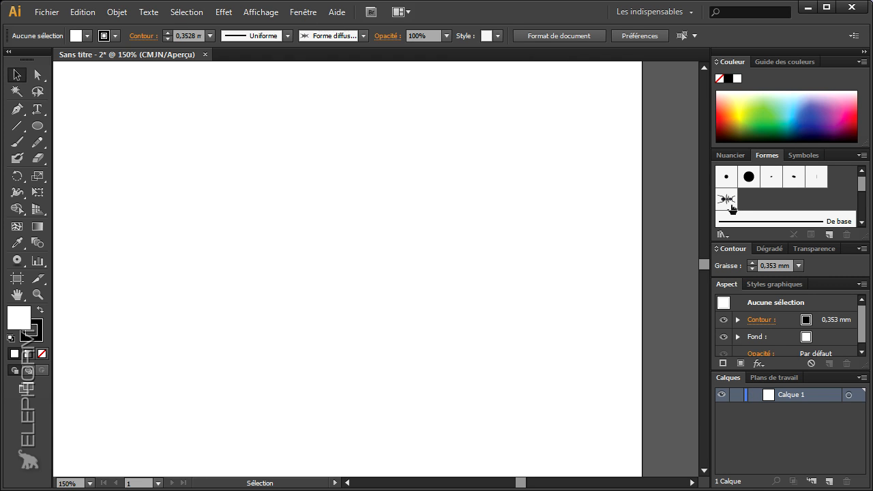
left_click_drag(769, 156, 566, 95)
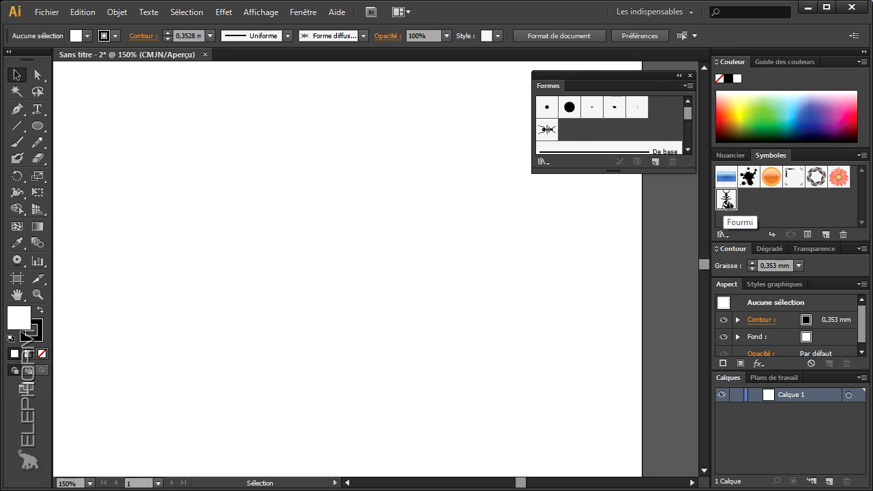
left_click_drag(596, 84, 775, 170)
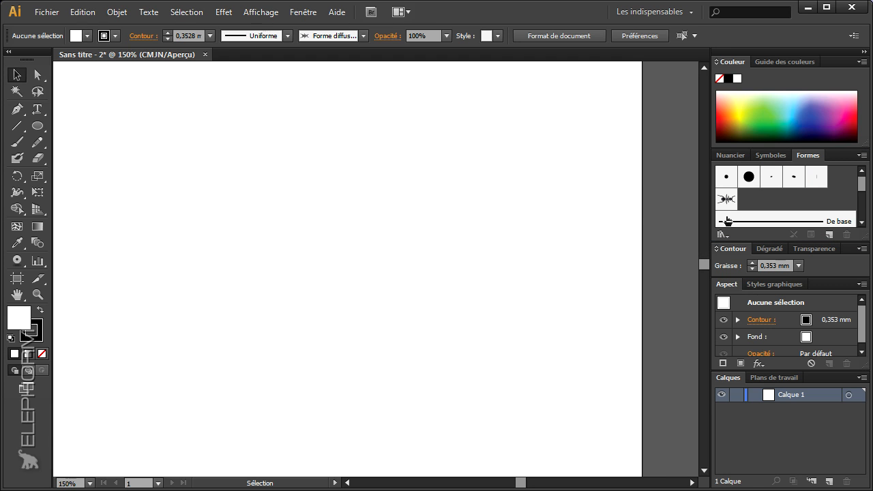
- Paint a wavy trail of ants with the ant scatter brush from the artboard's upper-left corner to its lower-right corner
left_click(725, 202)
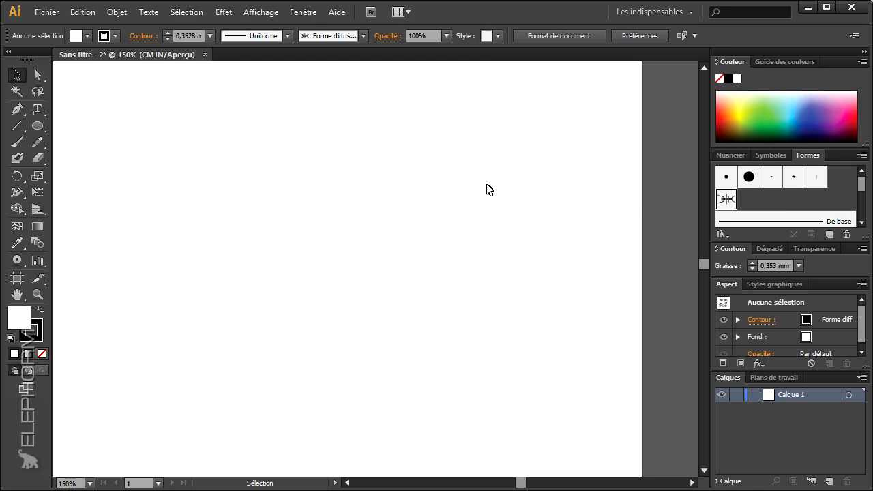
left_click(16, 142)
key("ctrl+0")
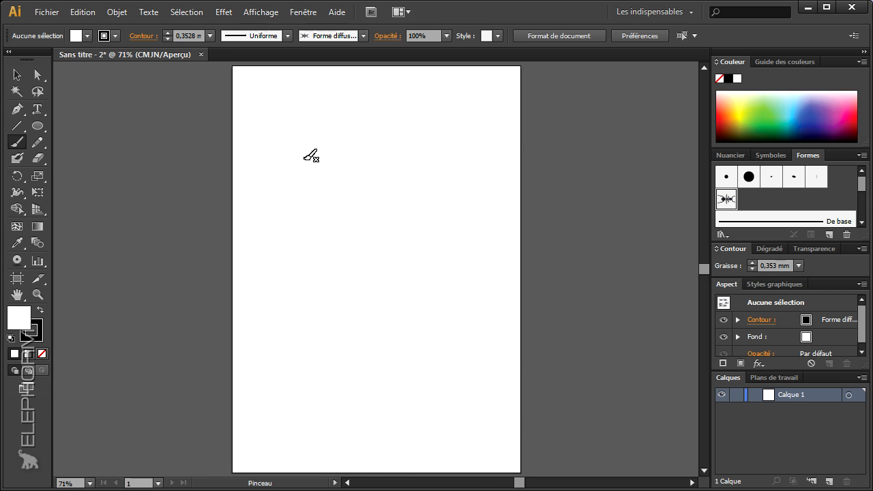
mouse_move(262, 90)
left_mouse_down()
mouse_move(346, 268)
mouse_move(376, 304)
mouse_move(378, 361)
mouse_move(464, 446)
left_mouse_up()
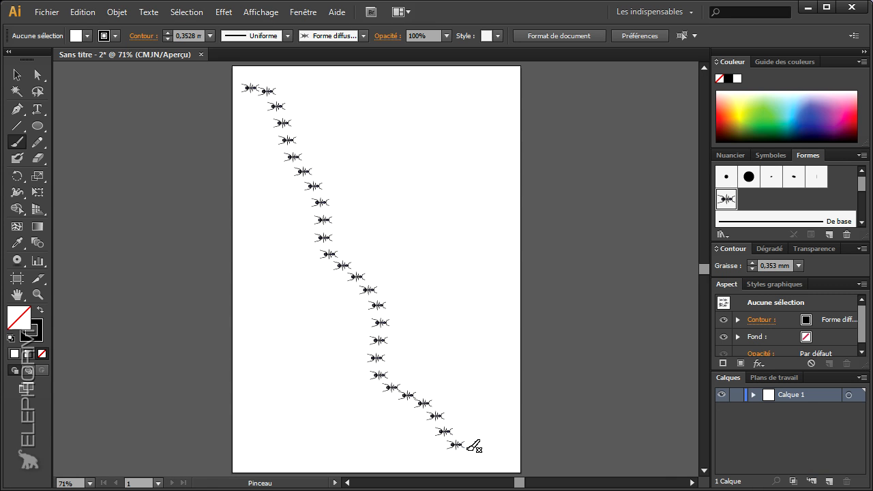
key("v")
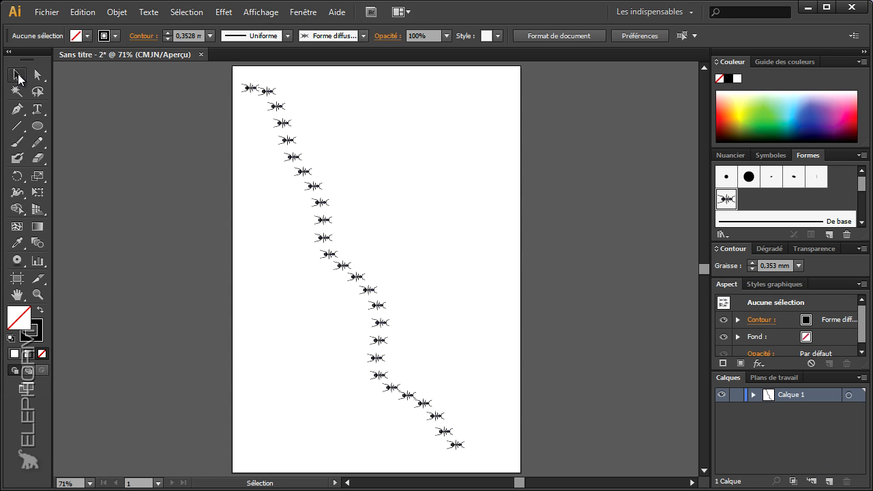
- Set the ant scatter brush's rotation relative to Tracé and apply the change to the existing strokes
left_click(369, 290)
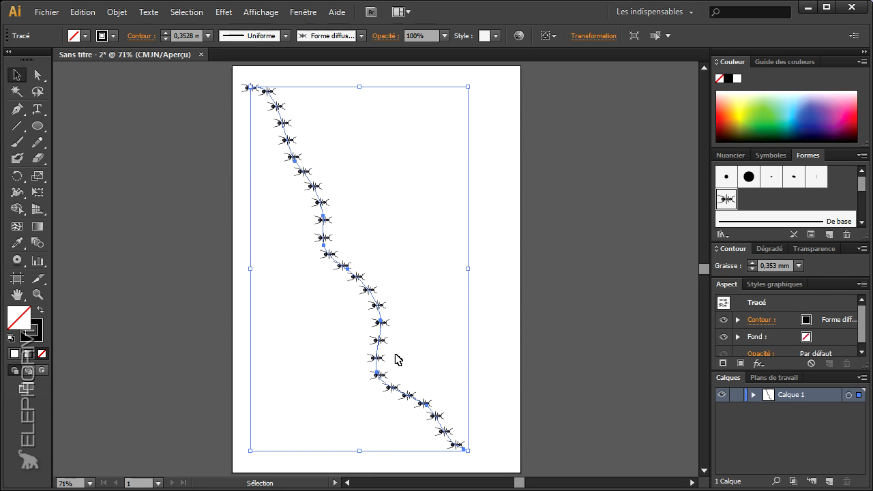
left_click(316, 323)
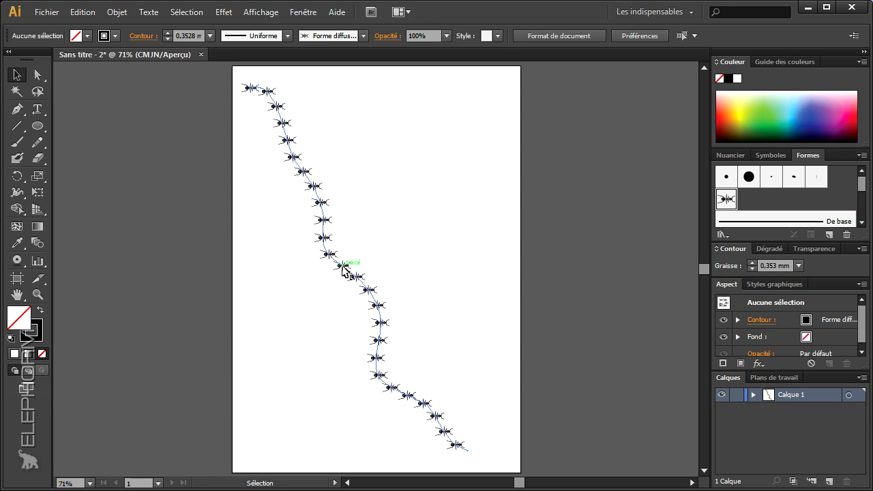
left_click(346, 269)
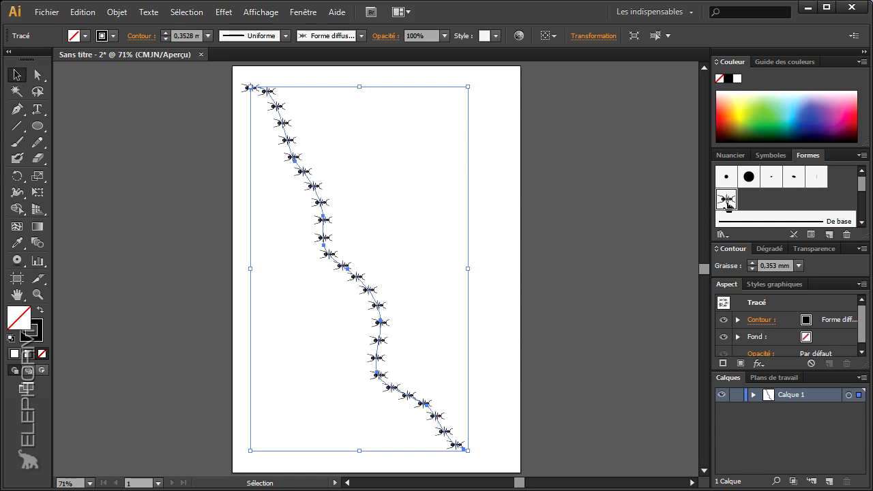
double_click(727, 200)
left_click_drag(511, 88, 588, 67)
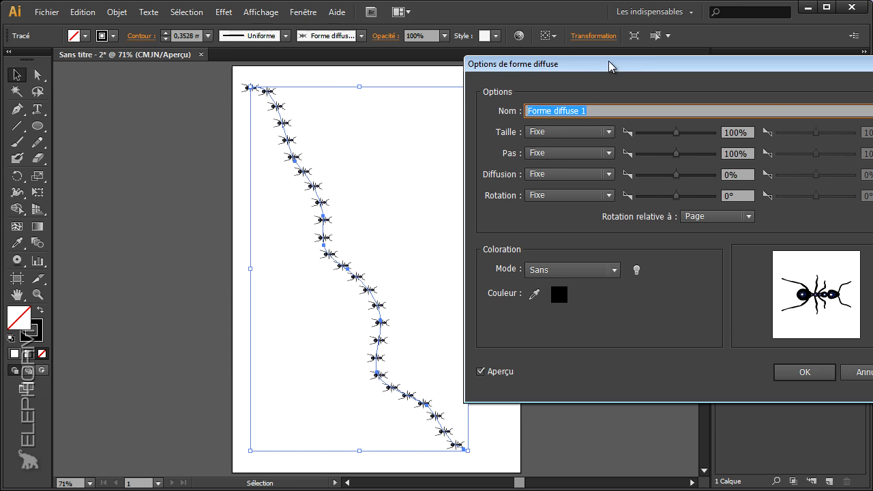
left_click_drag(610, 65, 584, 30)
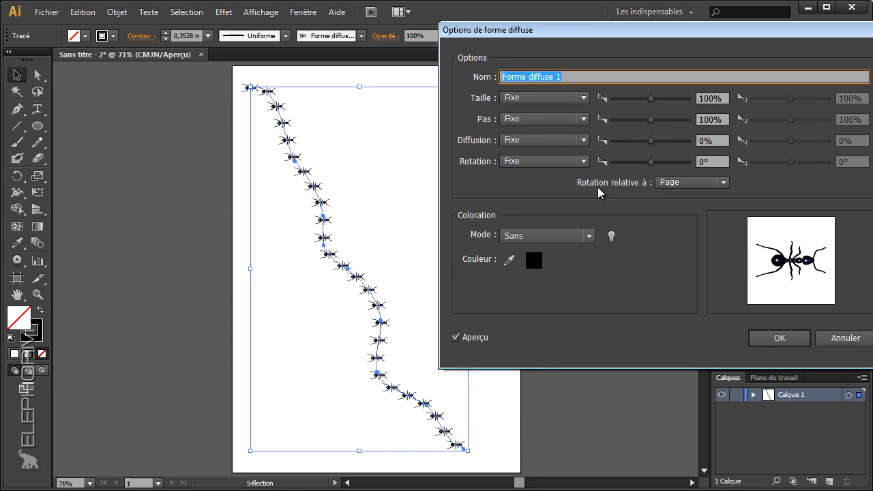
left_click(698, 187)
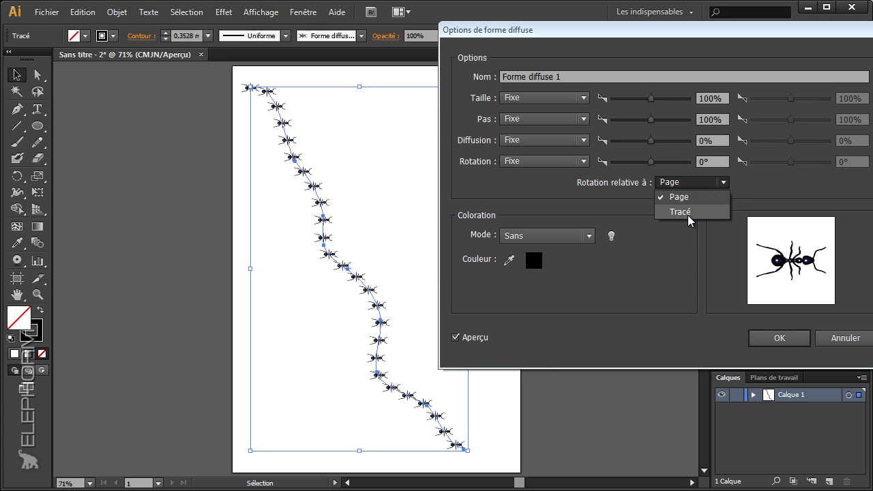
left_click(680, 212)
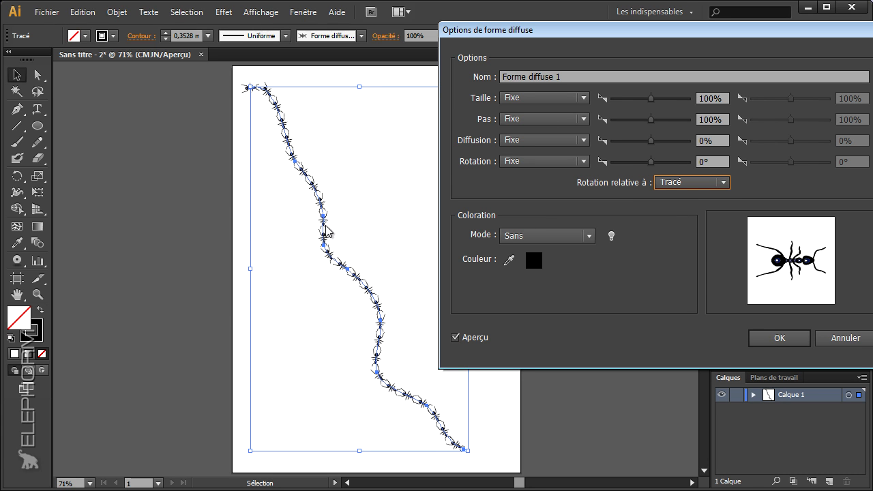
left_click(780, 337)
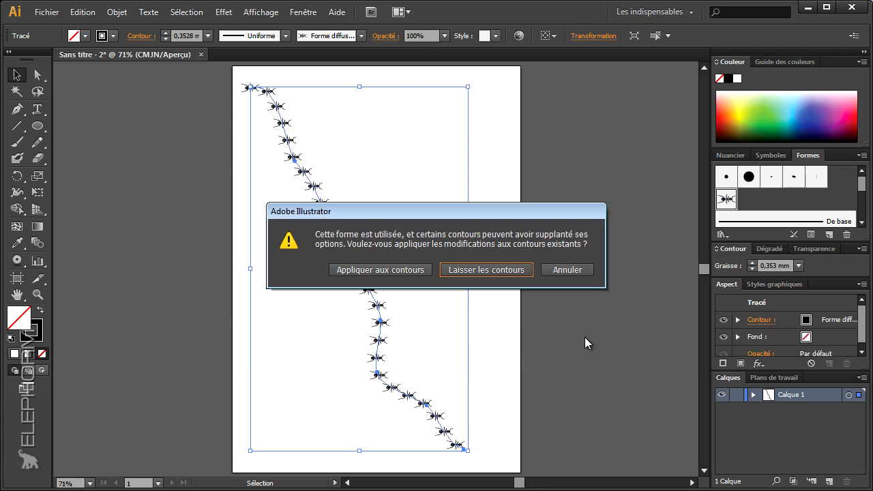
left_click(361, 271)
left_click(326, 328)
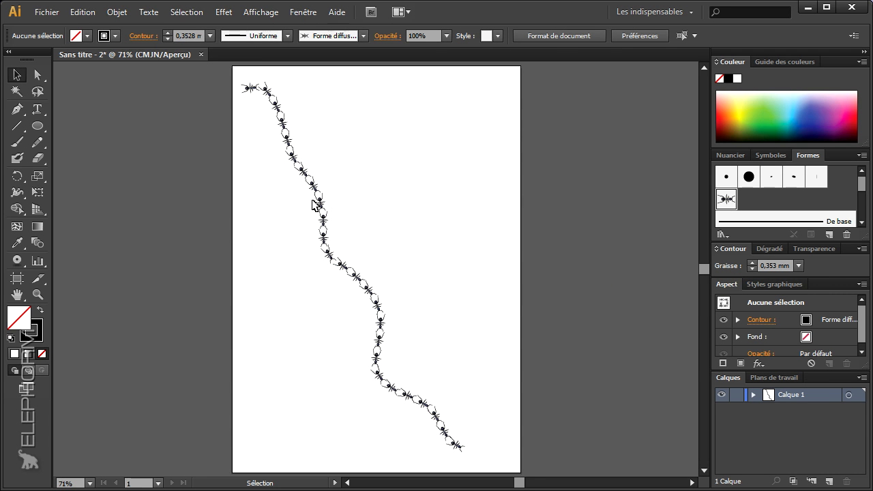
- Select the ant trail and set its scatter brush's Taille option to Aléatoire, ranging from 75% to 150%
left_click(389, 355)
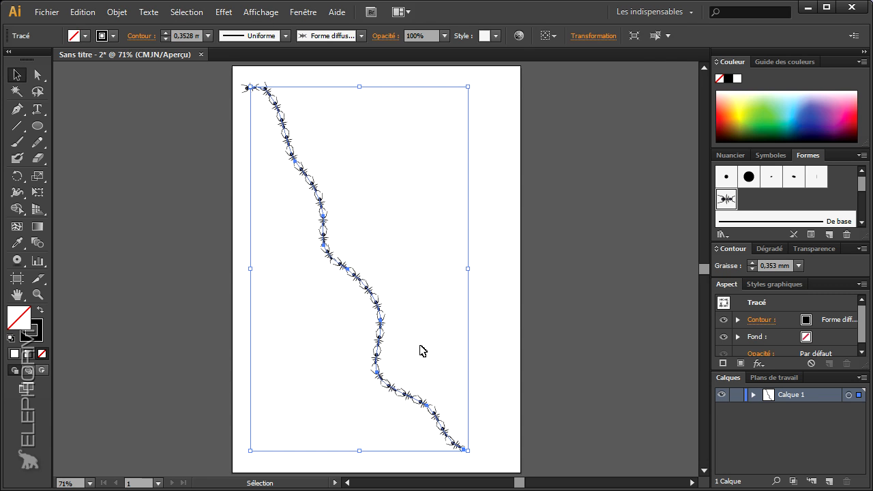
double_click(726, 199)
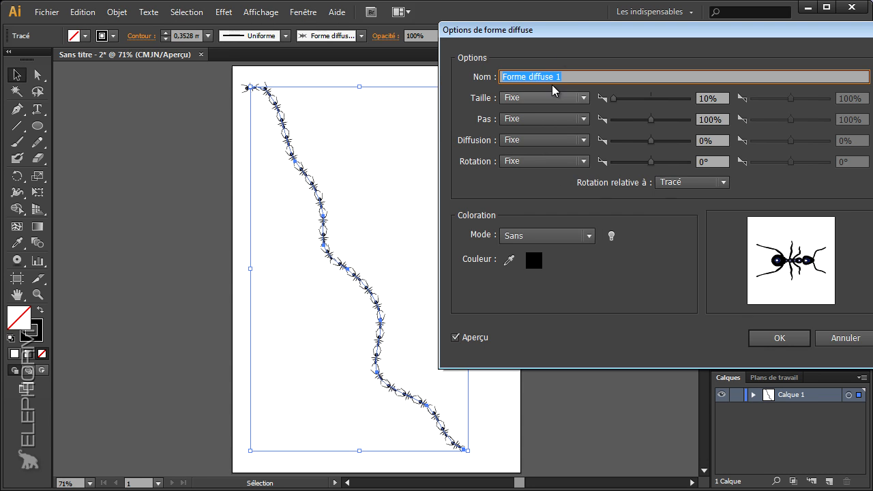
left_click_drag(559, 38, 531, 21)
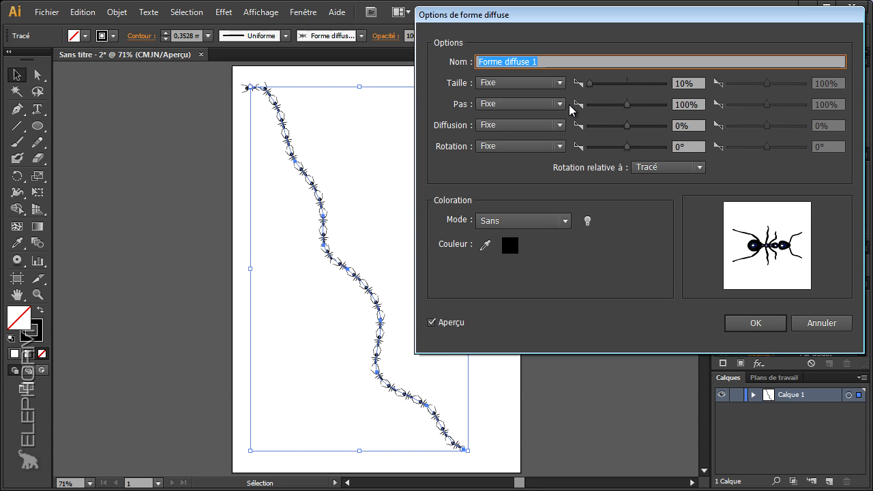
left_click(558, 84)
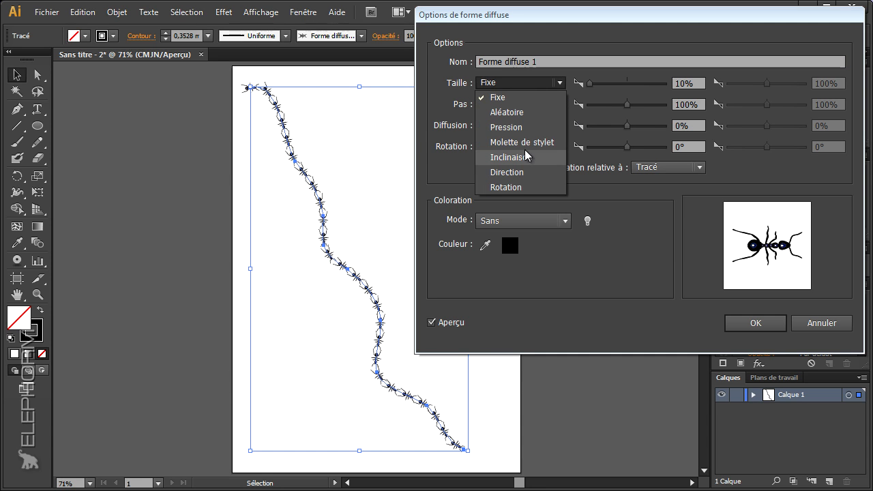
left_click(515, 113)
left_click_drag(556, 15, 530, 10)
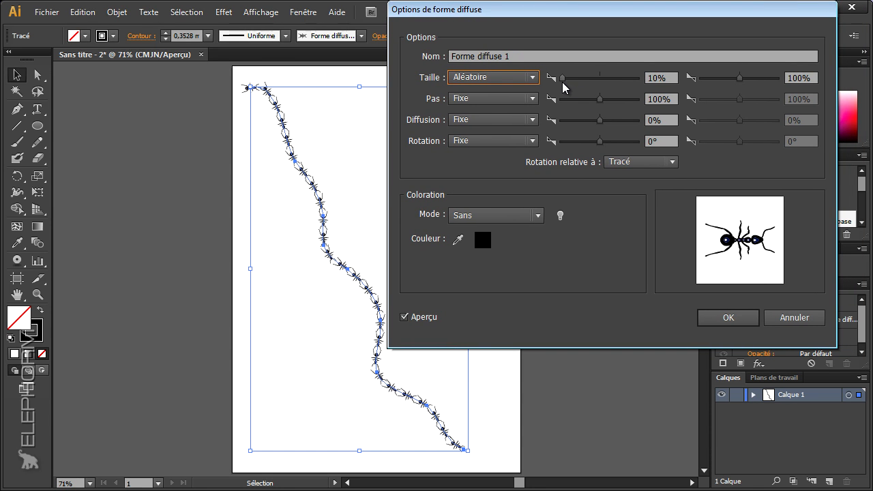
left_click_drag(562, 79, 594, 84)
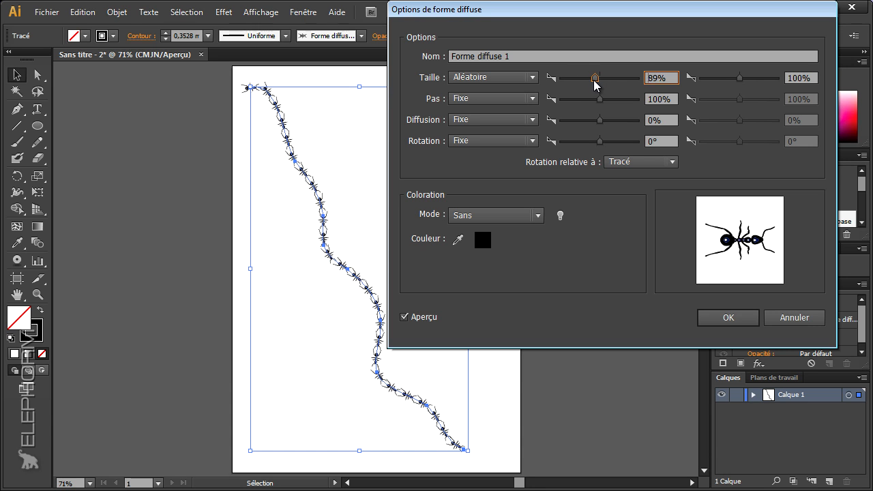
left_click_drag(740, 83, 750, 81)
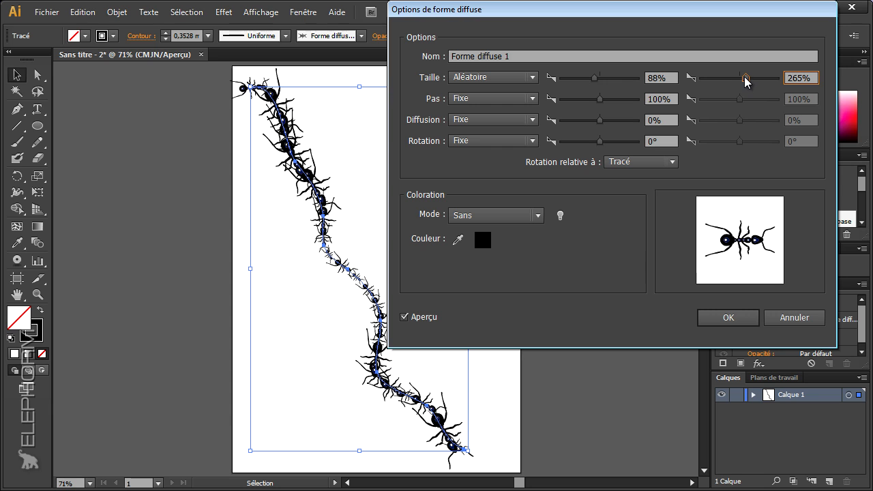
left_click_drag(746, 81, 744, 81)
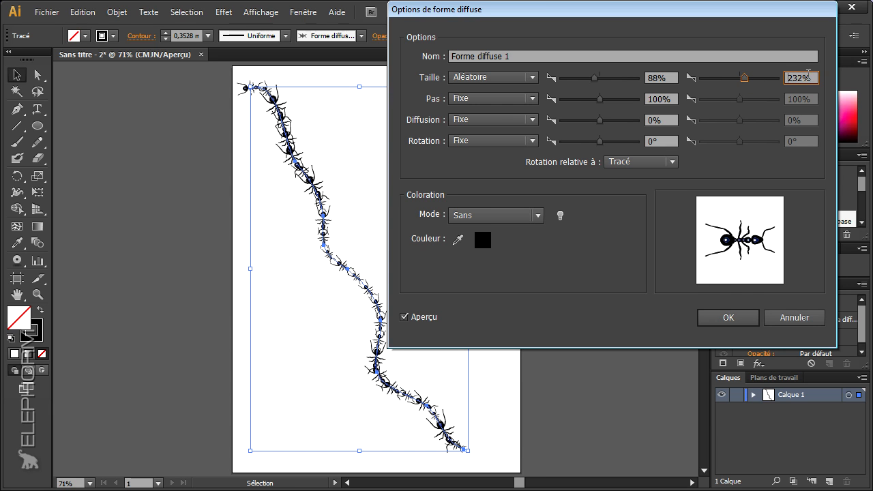
left_click_drag(810, 80, 775, 81)
type("150")
left_click_drag(664, 80, 657, 80)
type("75")
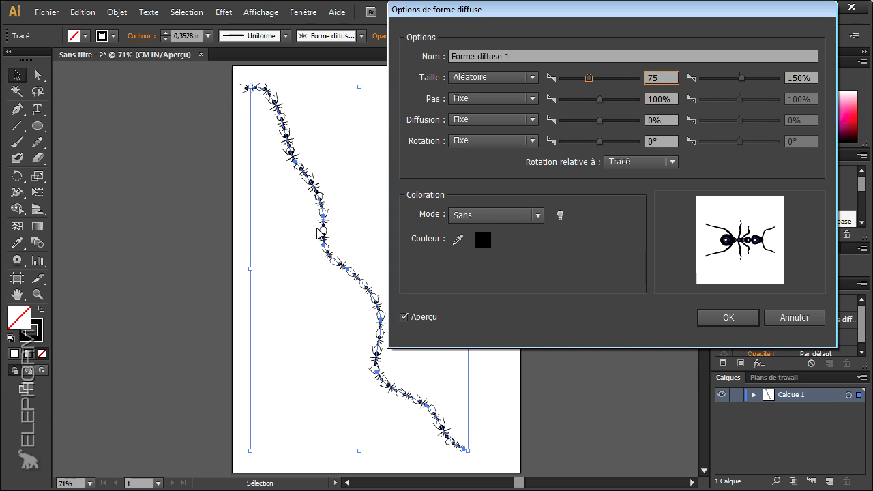
- Set the ant brush's Pas option to Aléatoire, ranging from 80% to 160%
left_click(508, 100)
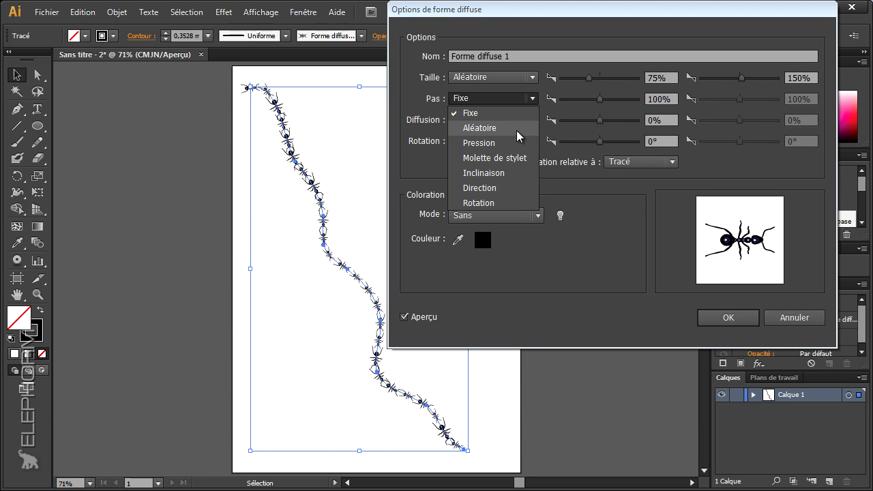
left_click(516, 130)
mouse_move(600, 102)
left_mouse_down()
mouse_move(608, 102)
mouse_move(592, 103)
left_mouse_up()
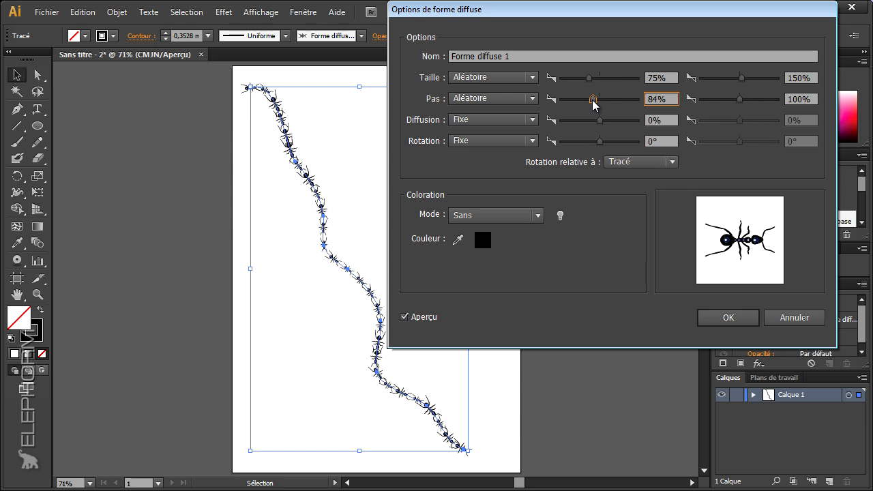
mouse_move(740, 100)
left_mouse_down()
mouse_move(747, 102)
mouse_move(739, 103)
left_mouse_up()
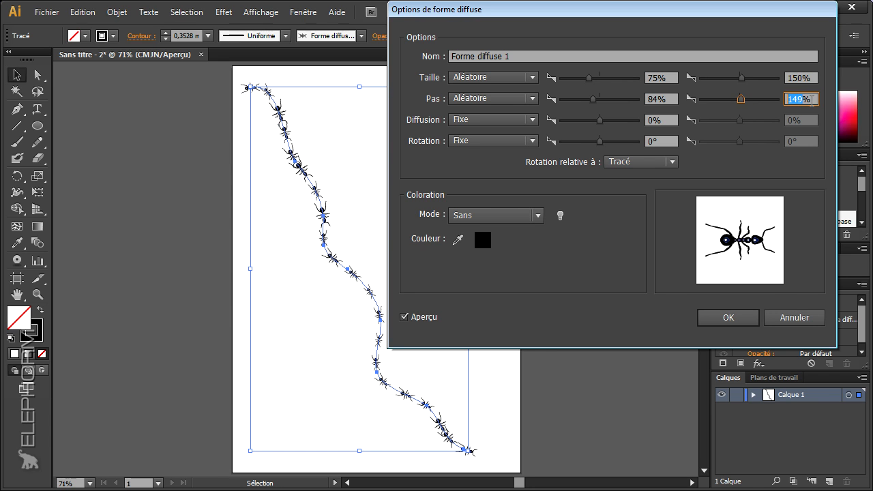
type("160")
left_click_drag(663, 100, 656, 100)
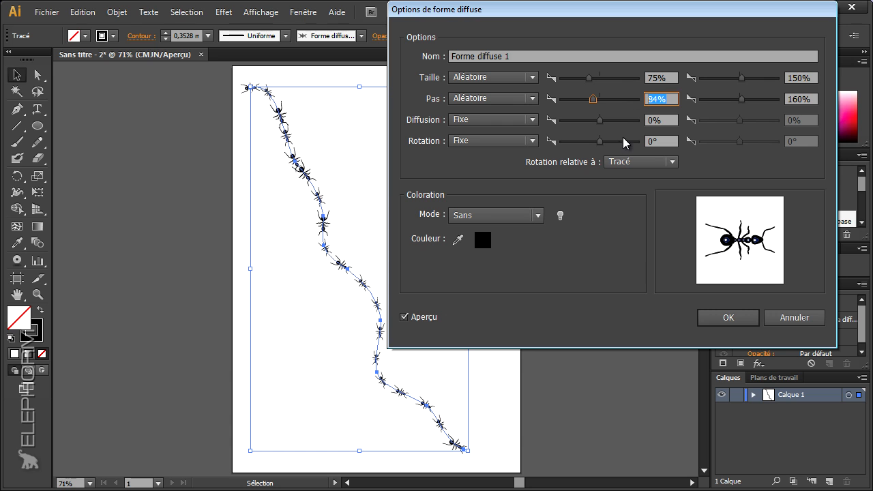
type("80")
- Set the ant brush's Diffusion option to Aléatoire, with values of 132% and -110%
left_click(532, 120)
left_click(491, 150)
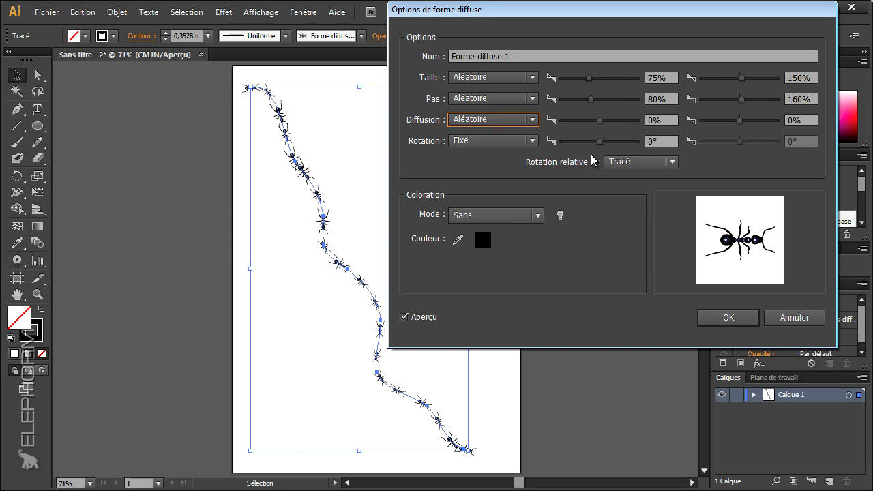
mouse_move(600, 124)
left_mouse_down()
mouse_move(609, 124)
mouse_move(591, 127)
mouse_move(607, 125)
left_mouse_up()
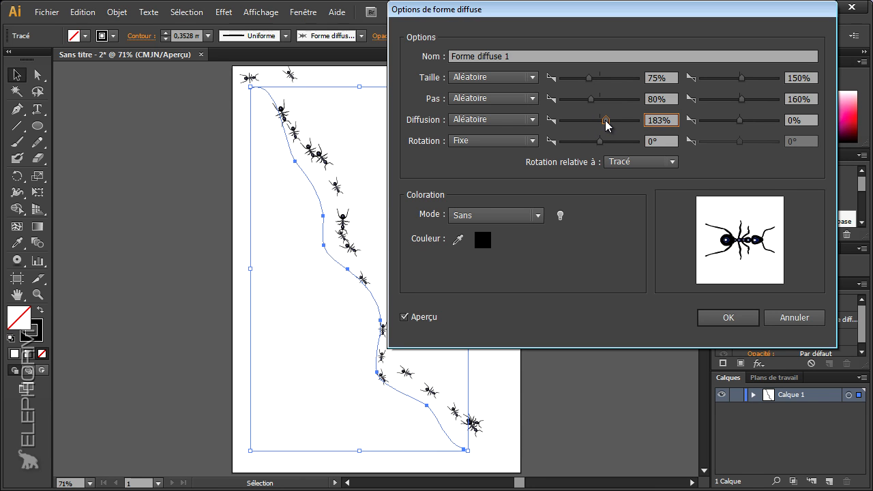
left_click_drag(674, 120, 627, 126)
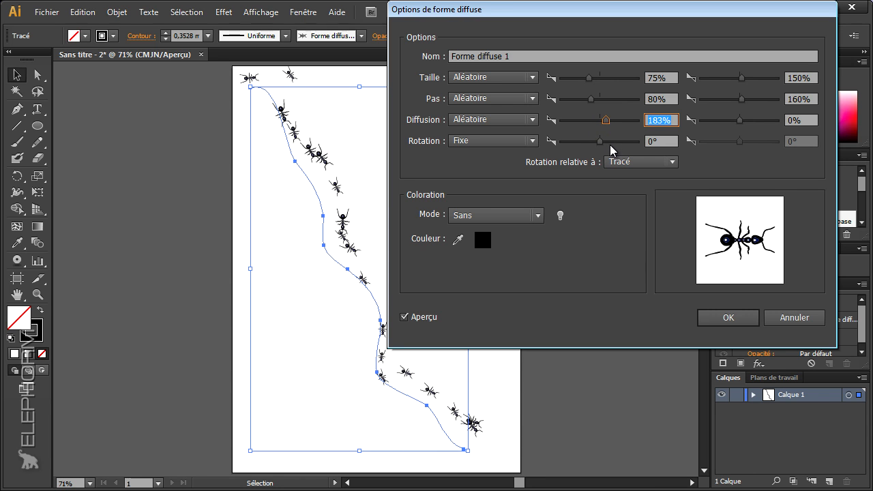
left_click_drag(743, 128, 735, 126)
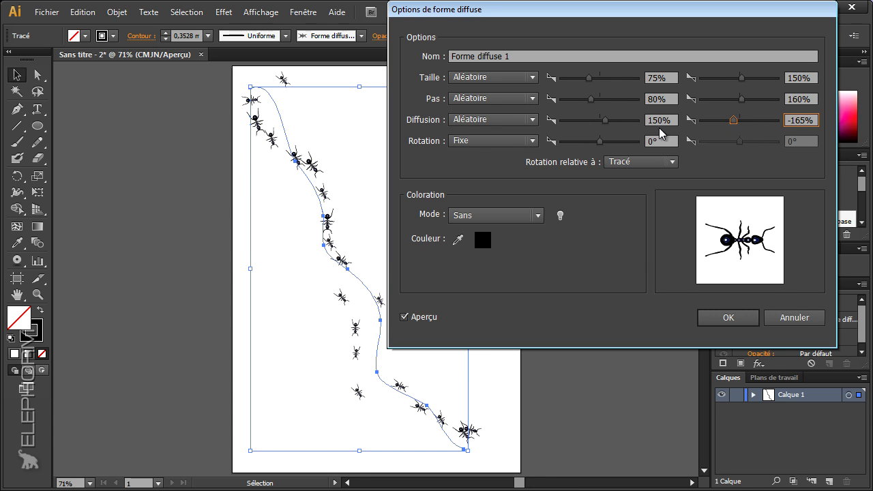
left_click_drag(606, 123, 604, 123)
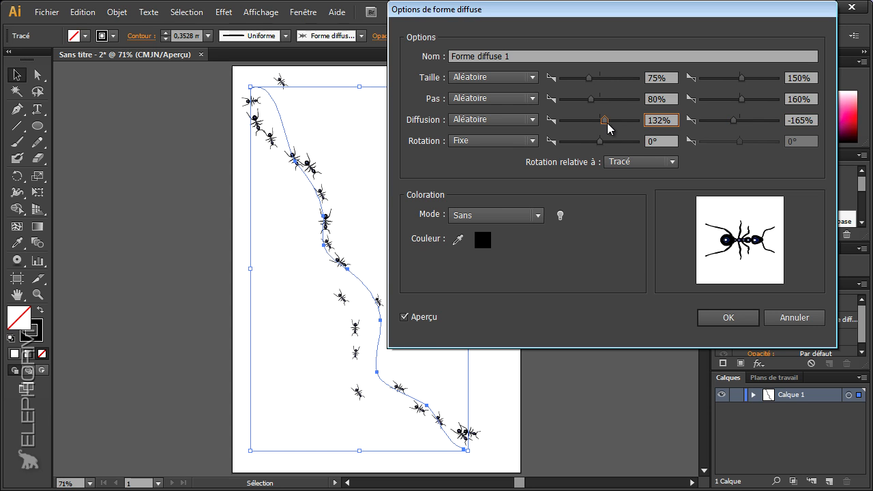
left_click_drag(734, 122, 735, 121)
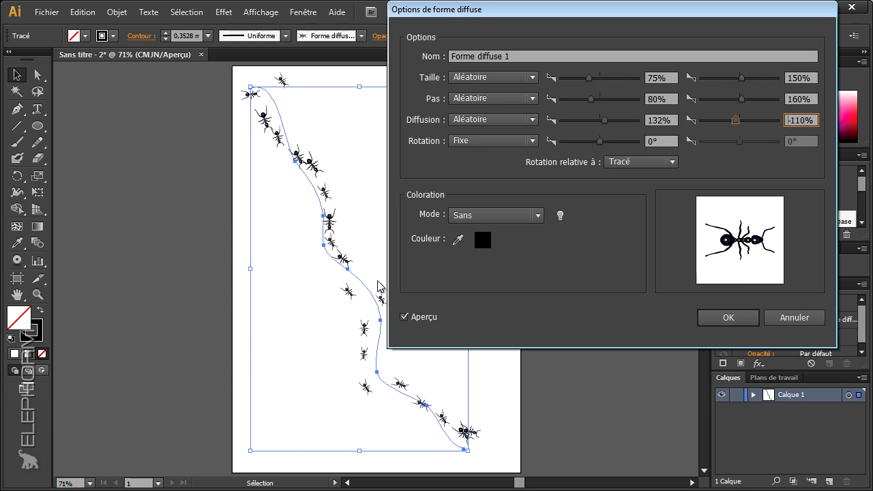
- Set the ant brush's Rotation option to Aléatoire, with values of 29° and -20°
left_click_drag(483, 16, 516, 24)
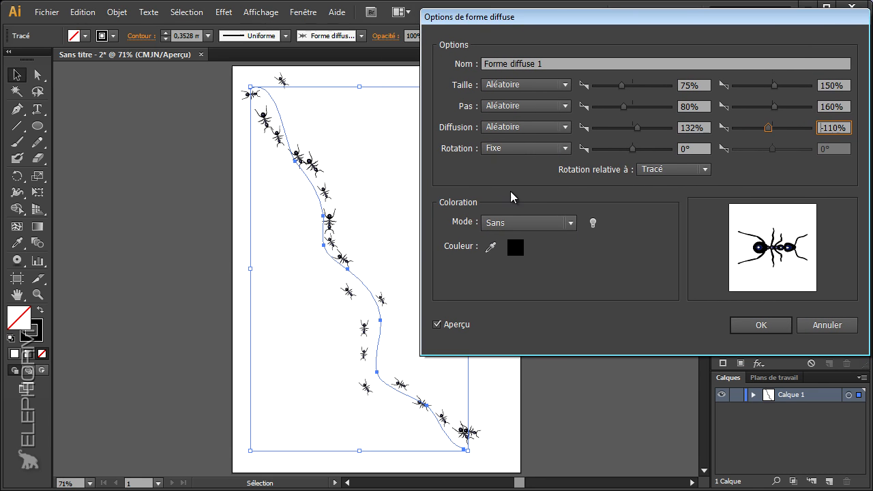
left_click(565, 149)
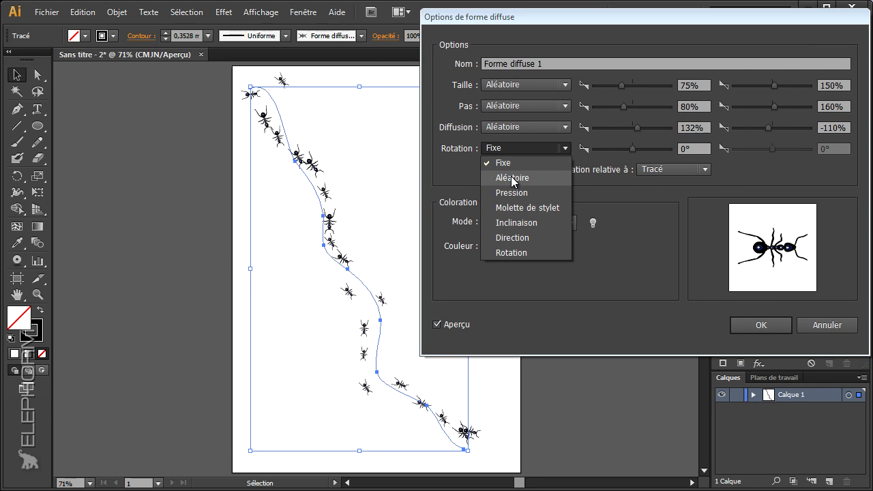
left_click(567, 180)
left_click_drag(635, 151, 665, 153)
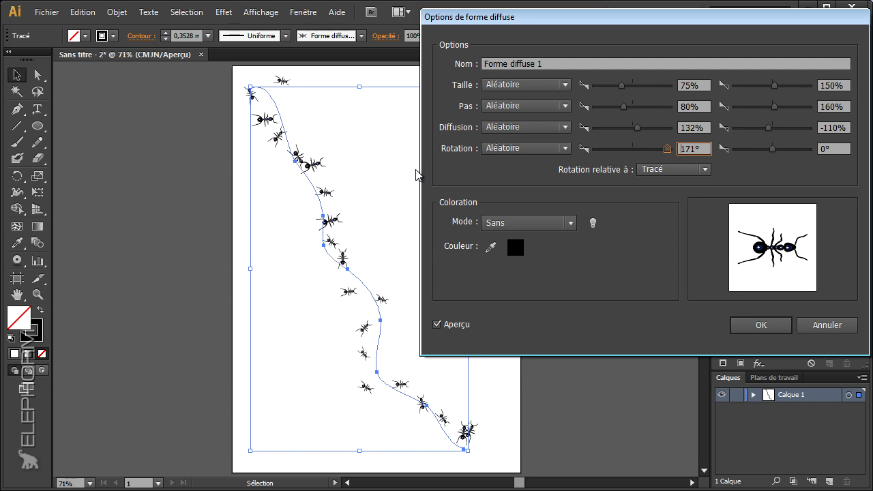
left_click_drag(666, 148, 638, 153)
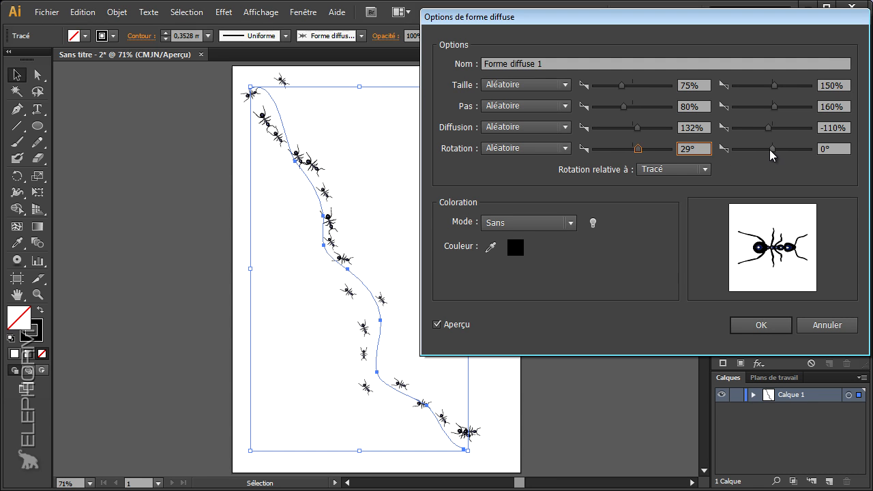
left_click_drag(774, 154, 768, 154)
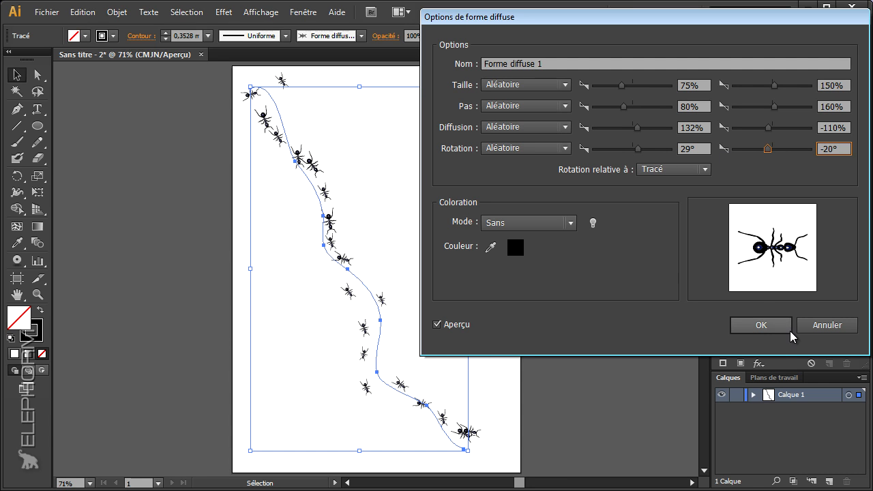
- Apply the new brush options to the existing ant trail, deselect it and check its path in outline view
left_click(762, 328)
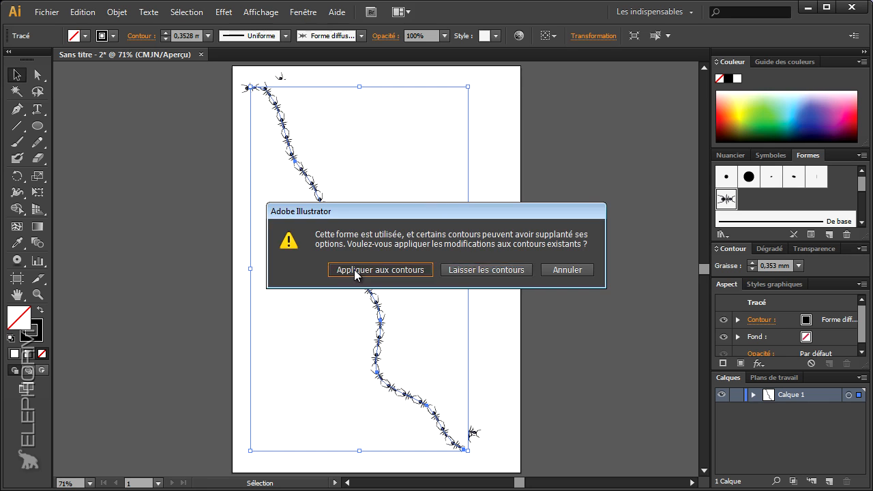
left_click(360, 323)
left_click(408, 283)
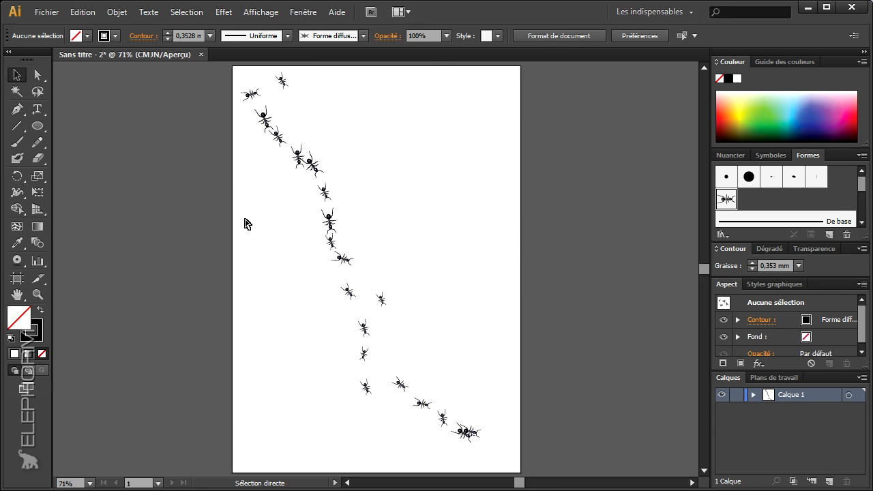
key("ctrl+y")
key("ctrl+y")
- Paint several more freehand ant trails with the Paintbrush, crossing the artboard and extending beyond its edges
left_click(17, 142)
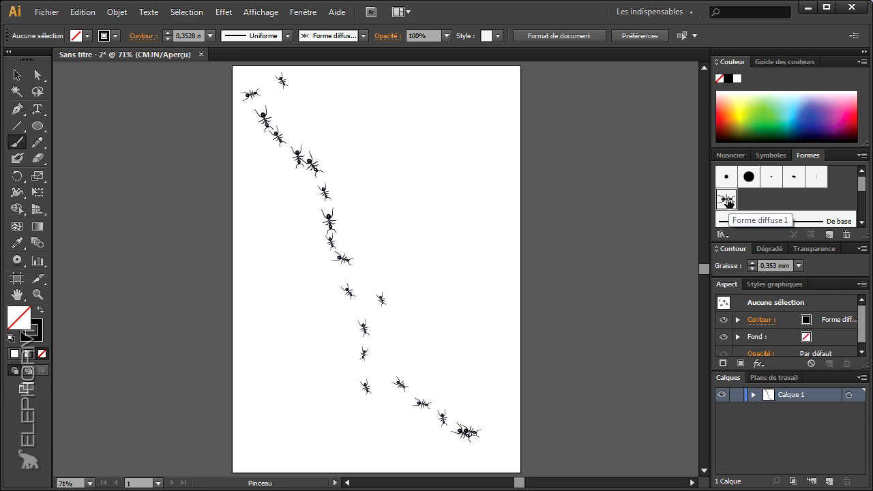
left_click_drag(375, 89, 403, 122)
mouse_move(453, 288)
left_mouse_down()
mouse_move(565, 404)
mouse_move(649, 386)
mouse_move(631, 315)
mouse_move(591, 238)
mouse_move(641, 140)
left_mouse_up()
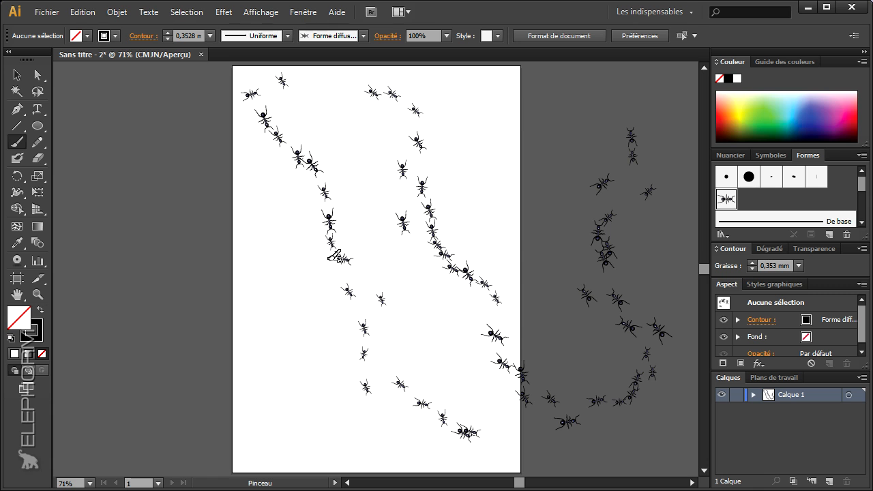
mouse_move(281, 313)
left_mouse_down()
mouse_move(321, 362)
mouse_move(266, 338)
left_mouse_up()
mouse_move(114, 246)
left_mouse_down()
mouse_move(140, 237)
mouse_move(332, 246)
mouse_move(477, 172)
mouse_move(587, 148)
left_mouse_up()
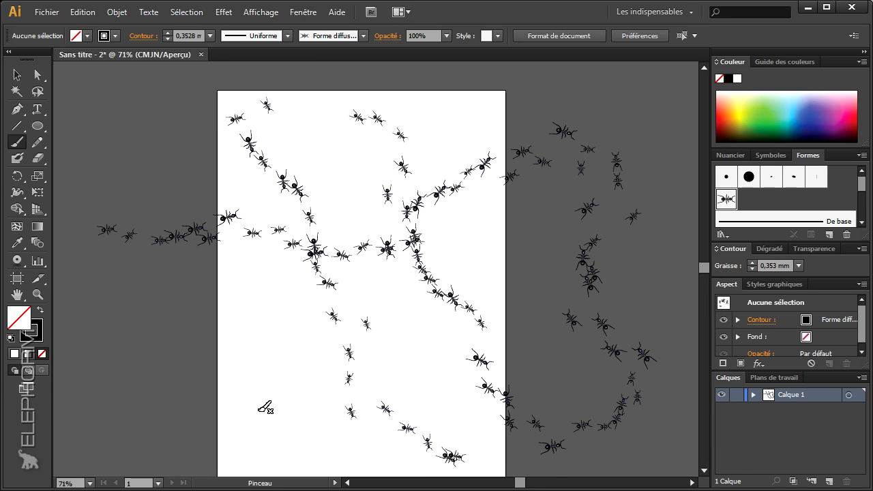
left_click_drag(439, 223, 437, 198)
mouse_move(438, 443)
left_mouse_down()
mouse_move(441, 375)
mouse_move(309, 271)
mouse_move(278, 148)
left_mouse_up()
mouse_move(275, 331)
left_mouse_down()
mouse_move(291, 296)
mouse_move(289, 321)
left_mouse_up()
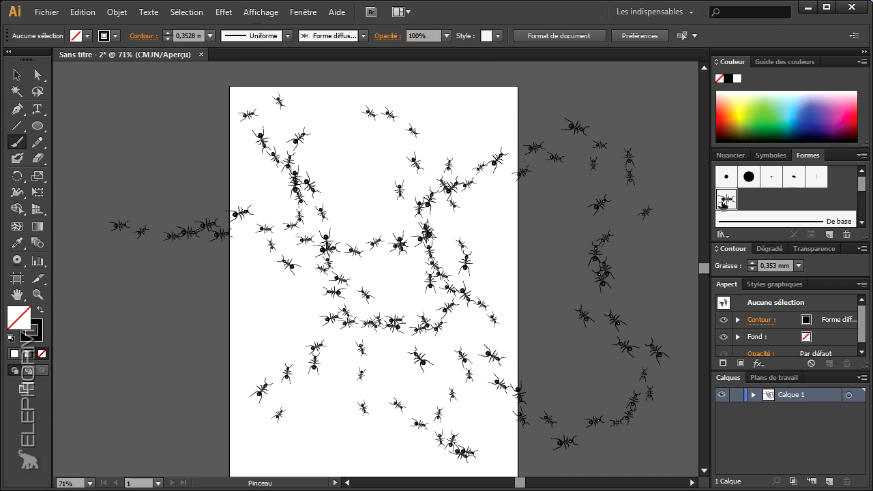
- Review the ant scatter brush's options and close them with the current settings
double_click(724, 202)
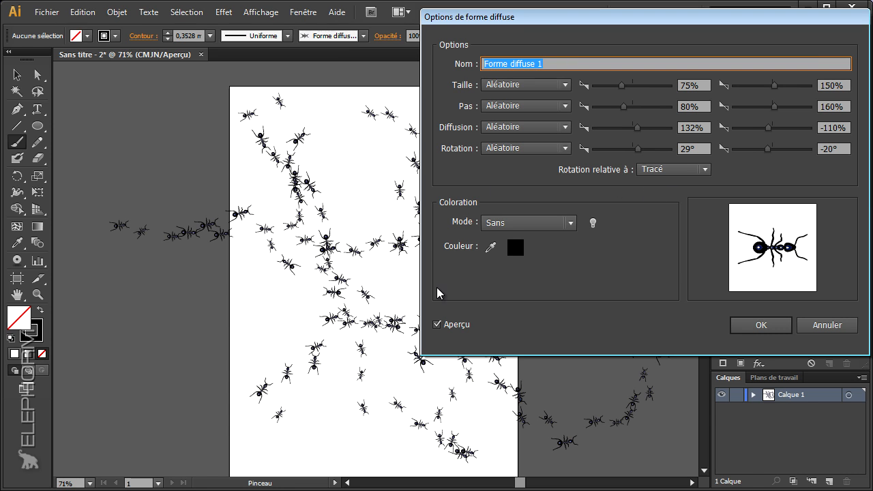
left_click(759, 334)
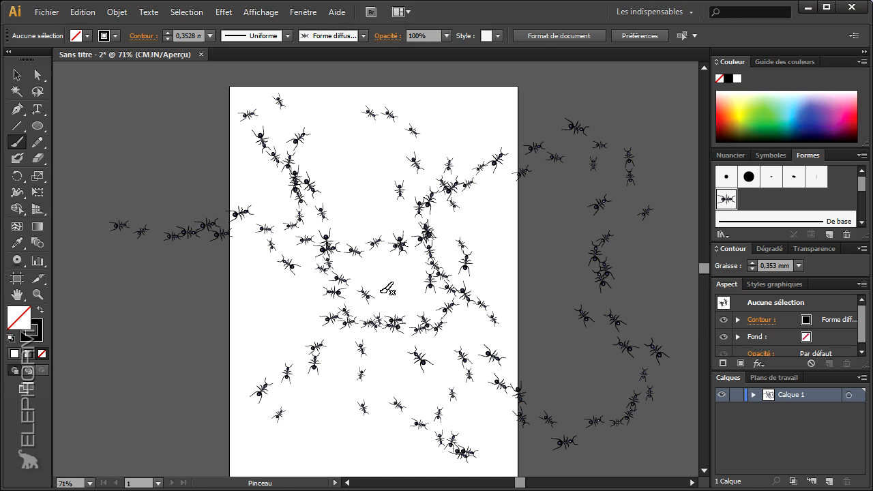